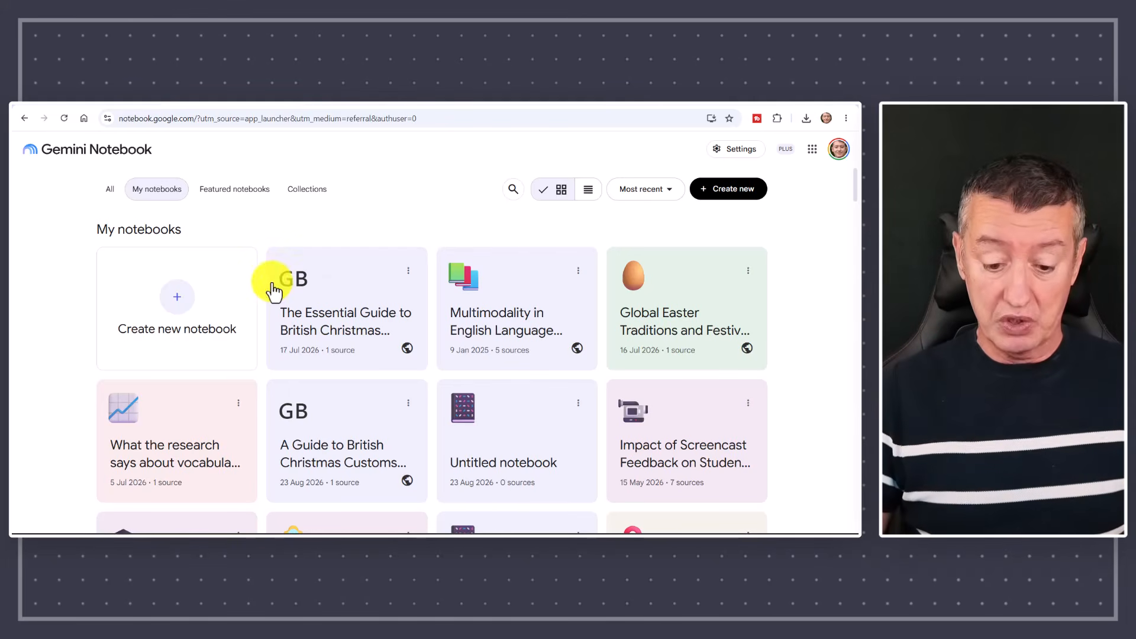
Create a new notebook and search the web for sources on "history of the Eiffel Tower" using Fast research.
left_click(177, 305)
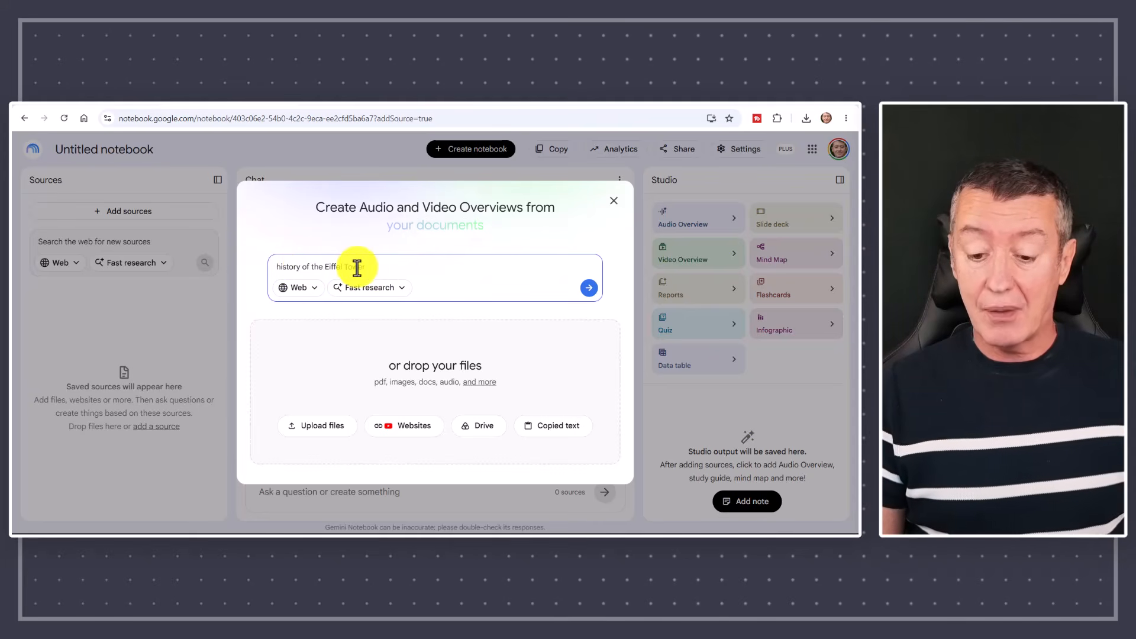
left_click(404, 293)
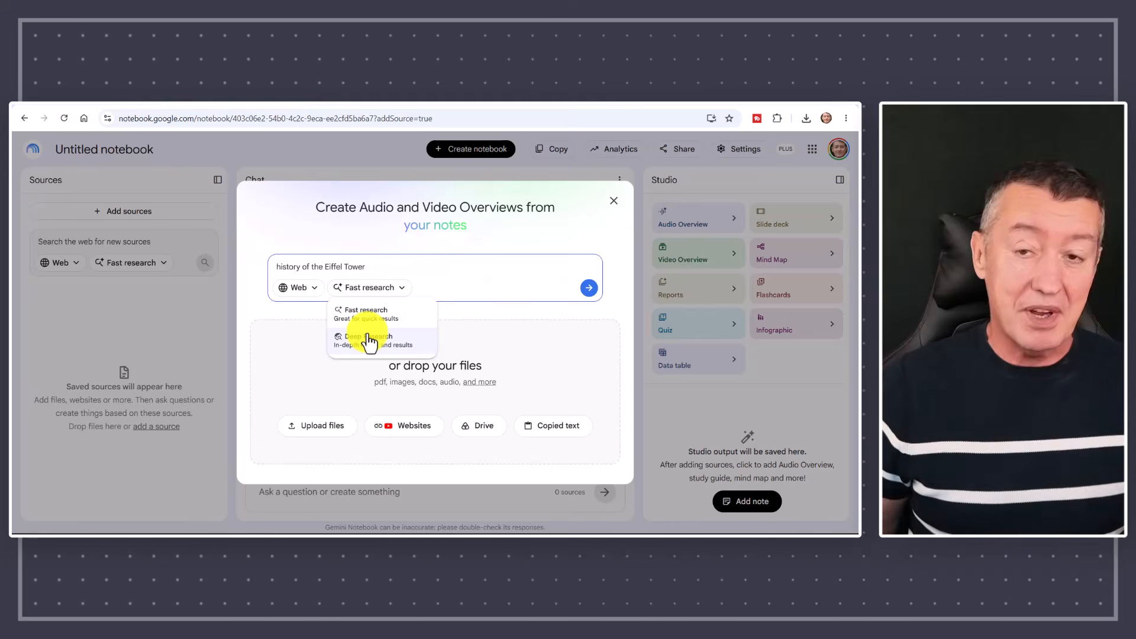
left_click(358, 313)
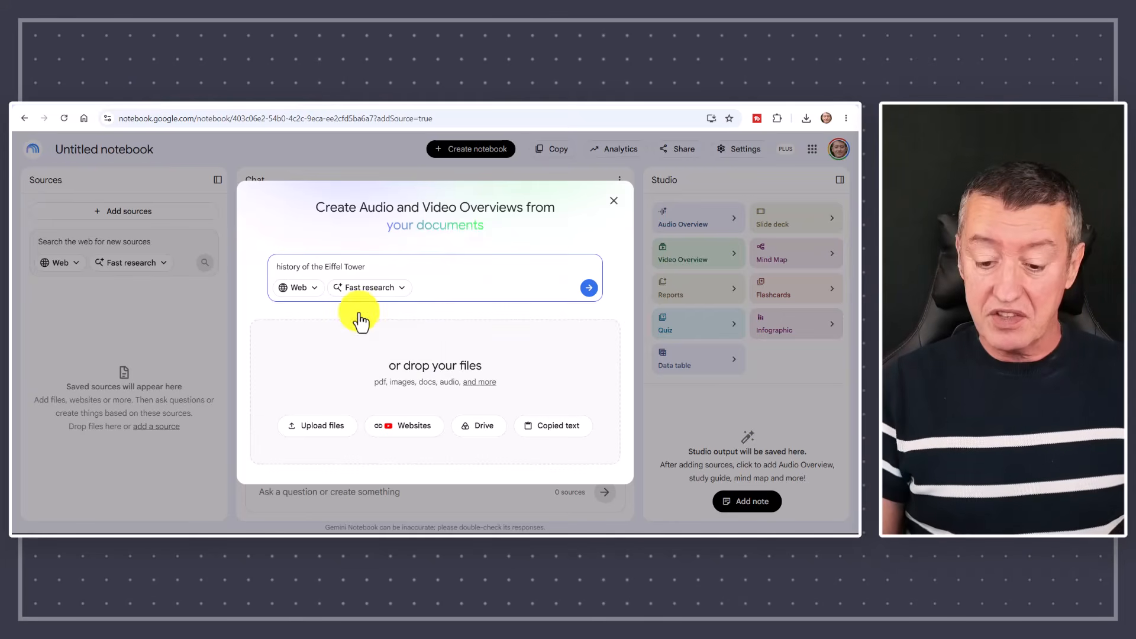
left_click(589, 291)
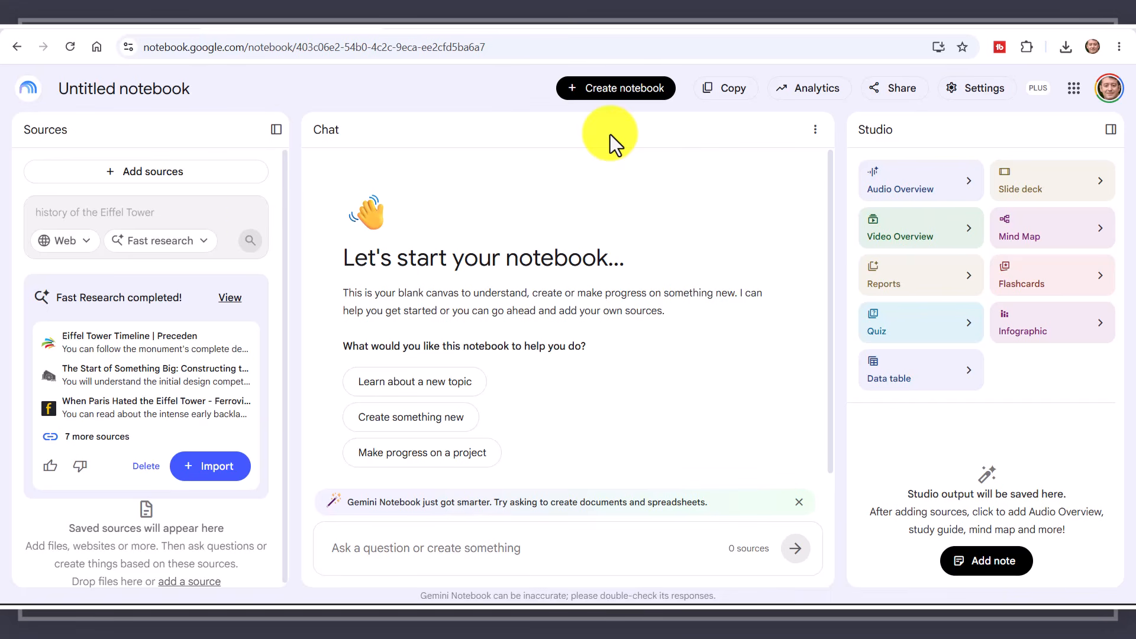
View the full list of discovered Eiffel Tower sources and deselect all of them.
left_click(229, 300)
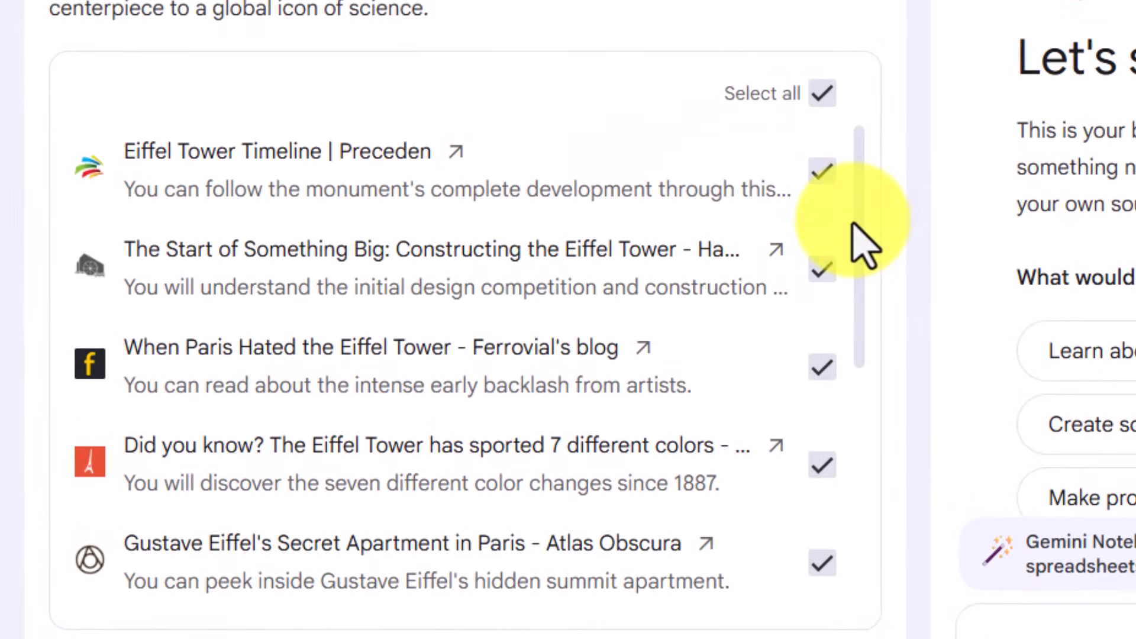
left_click_drag(413, 338, 413, 471)
left_click_drag(864, 521, 882, 133)
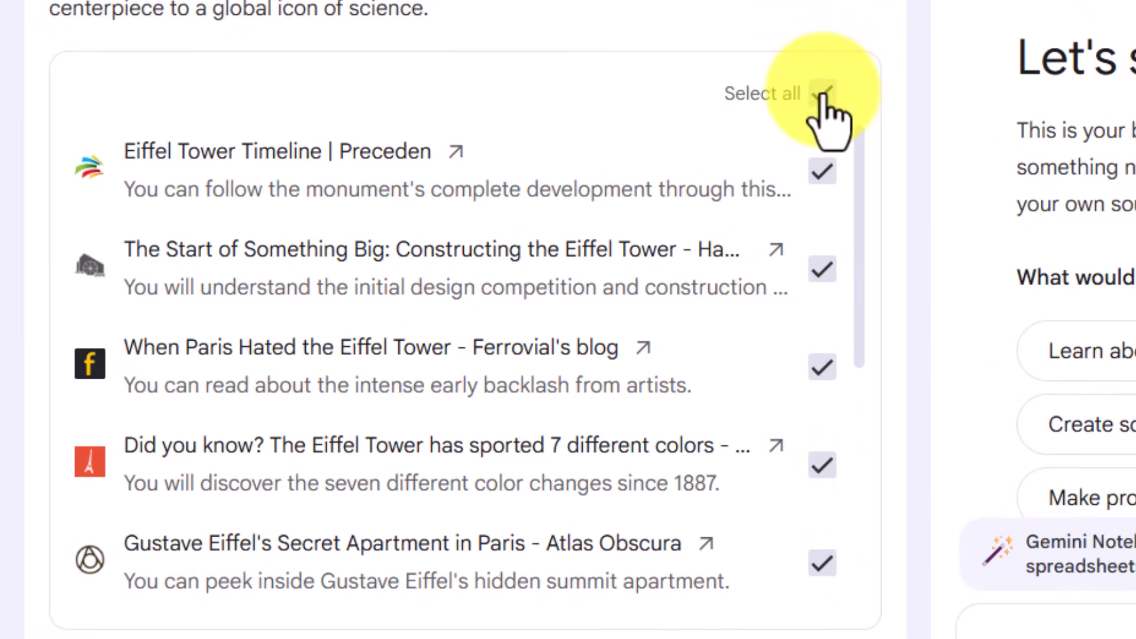
left_click(823, 93)
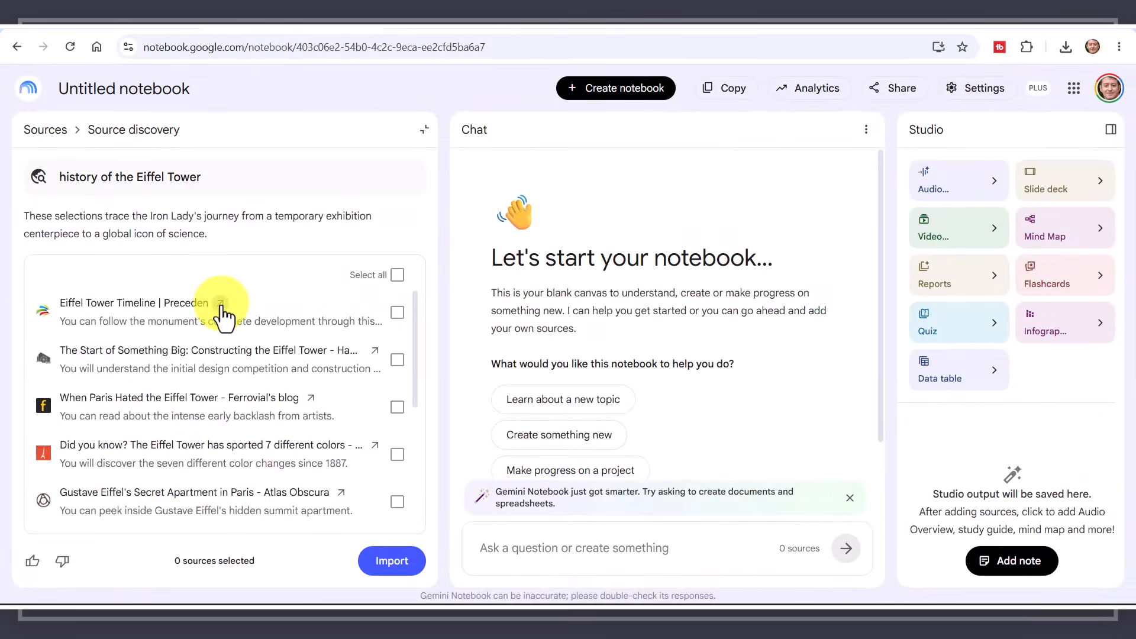
Open the Eiffel Tower Timeline source from Preceden to examine its page, and return to the notebook.
left_click(220, 306)
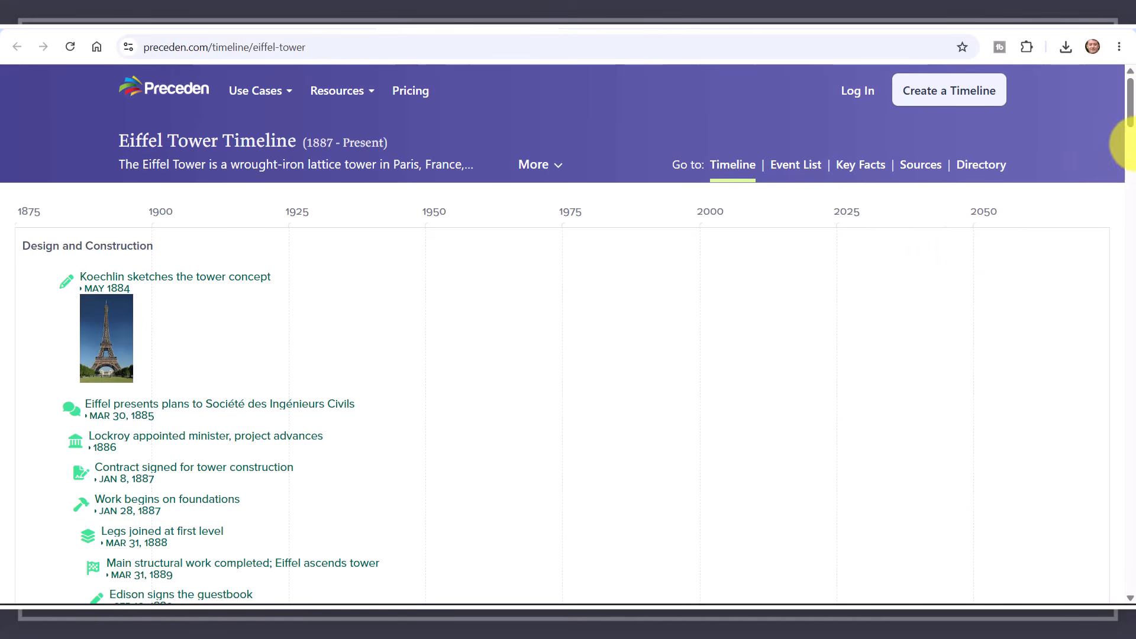
left_click_drag(1129, 101, 1129, 76)
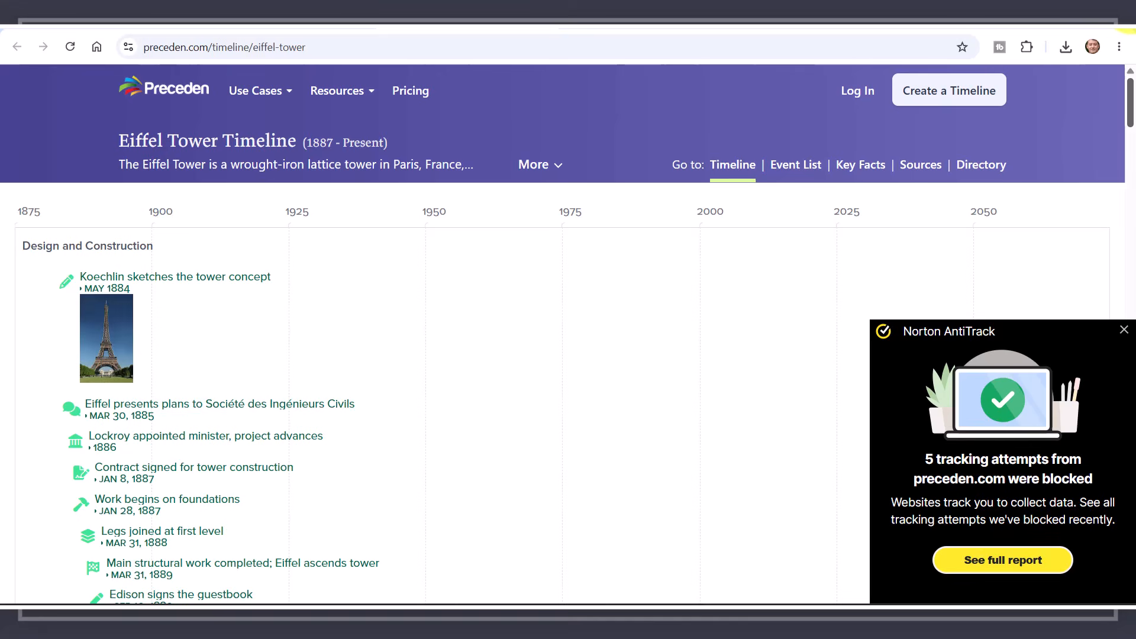
left_click(548, 29)
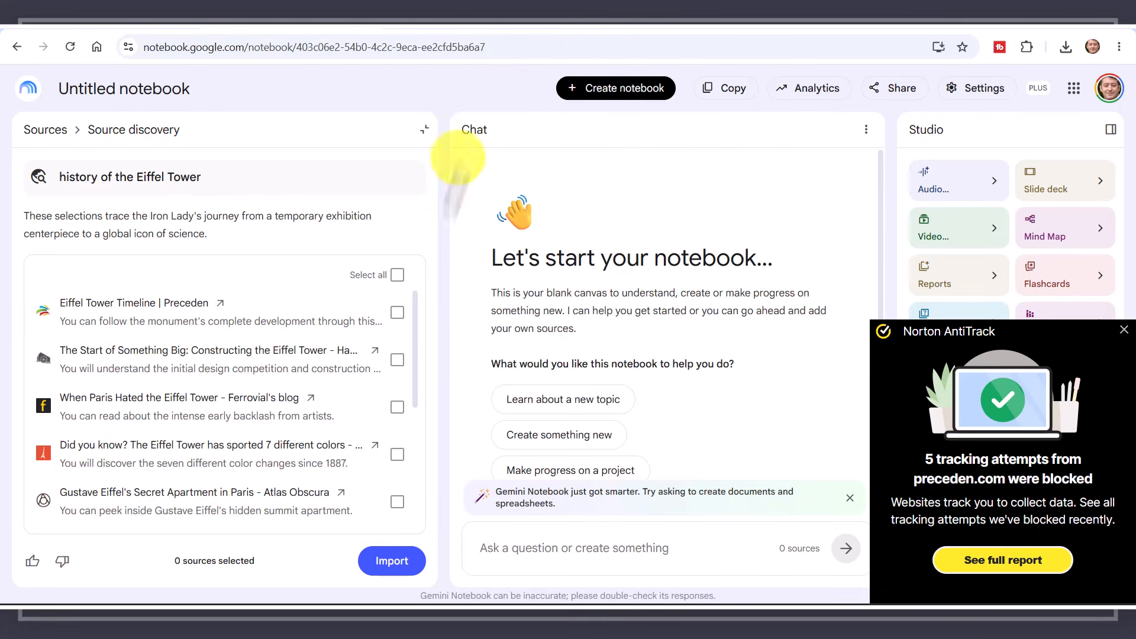
Select and import the Eiffel Tower Timeline, The Start of Something Big, In 1909 and The Eiffel Tower: A Historic Landmark sources.
left_click(405, 321)
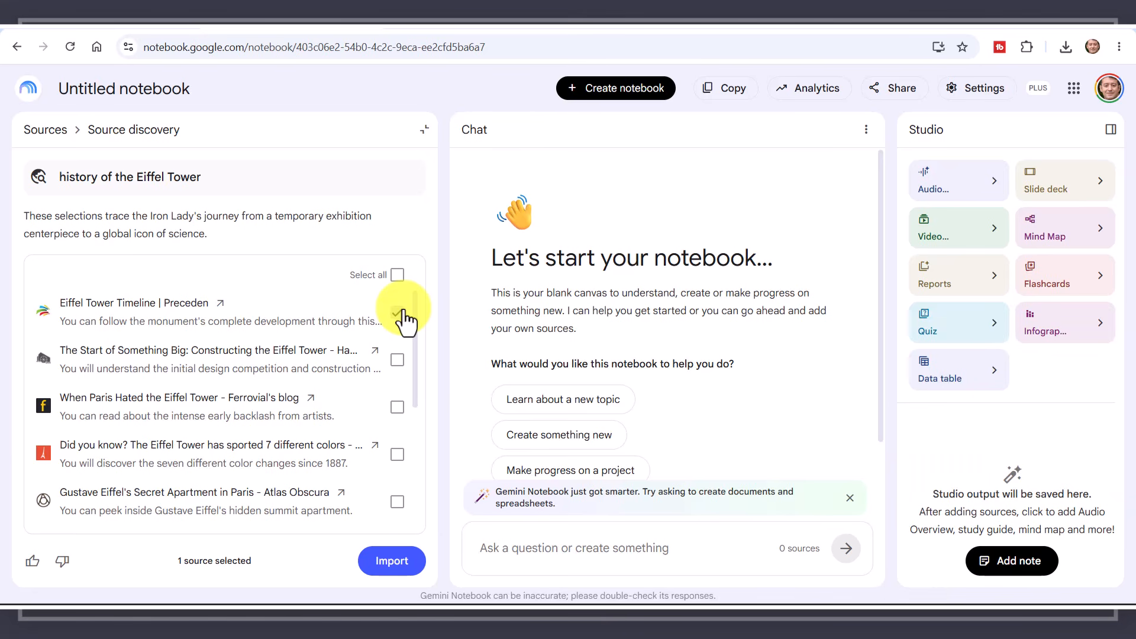
left_click(374, 351)
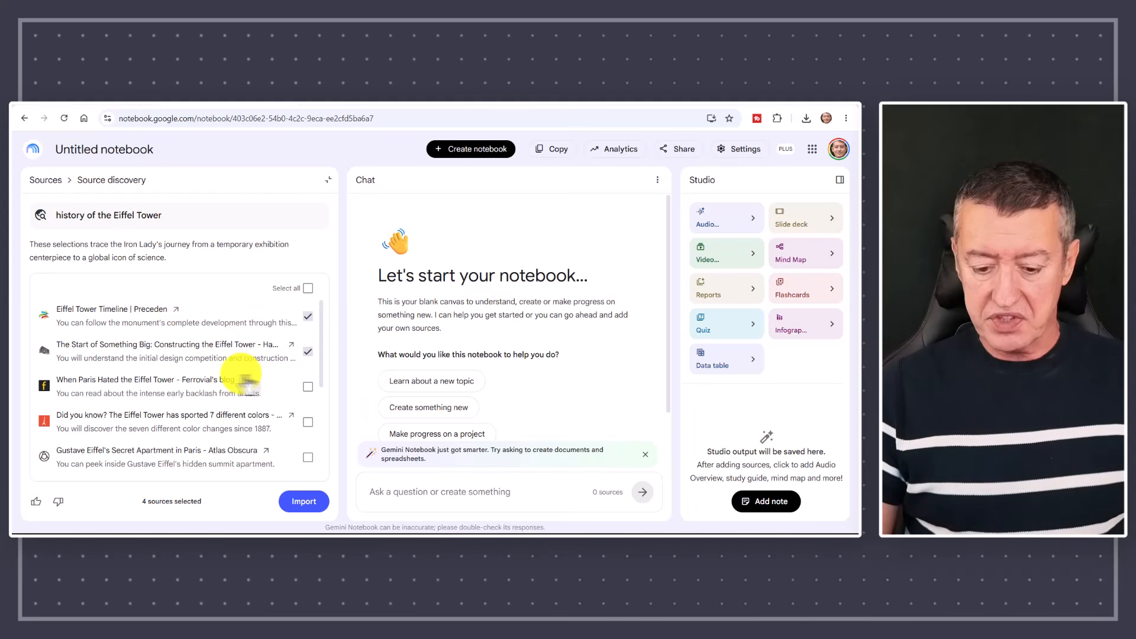
left_click(308, 353)
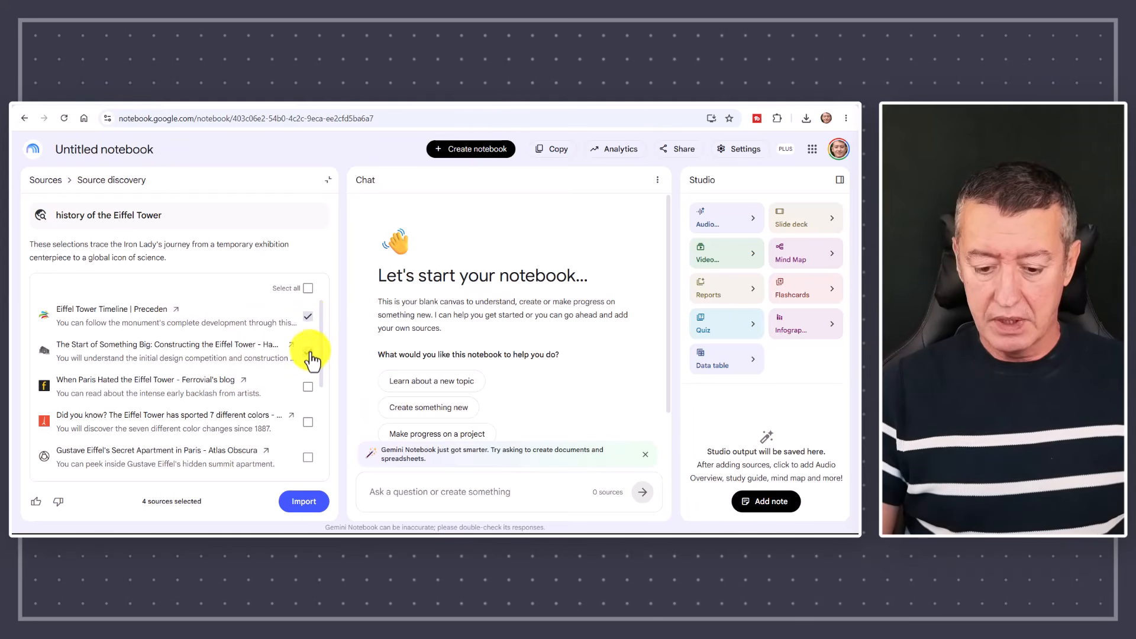
scroll(320, 358, "down", 5)
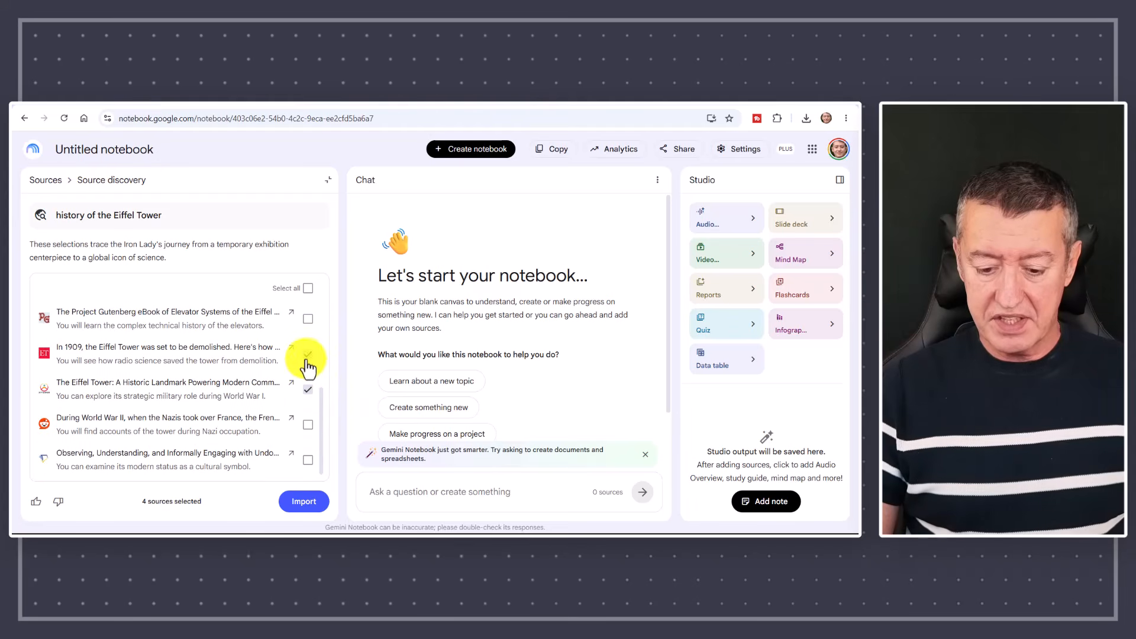
left_click(307, 355)
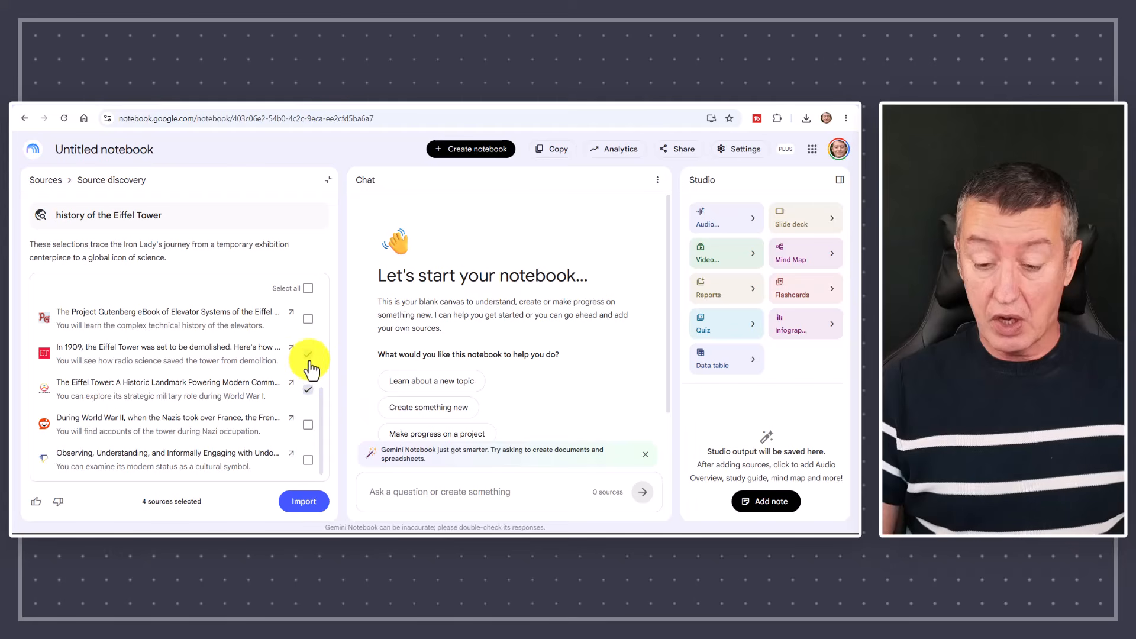
left_click(305, 504)
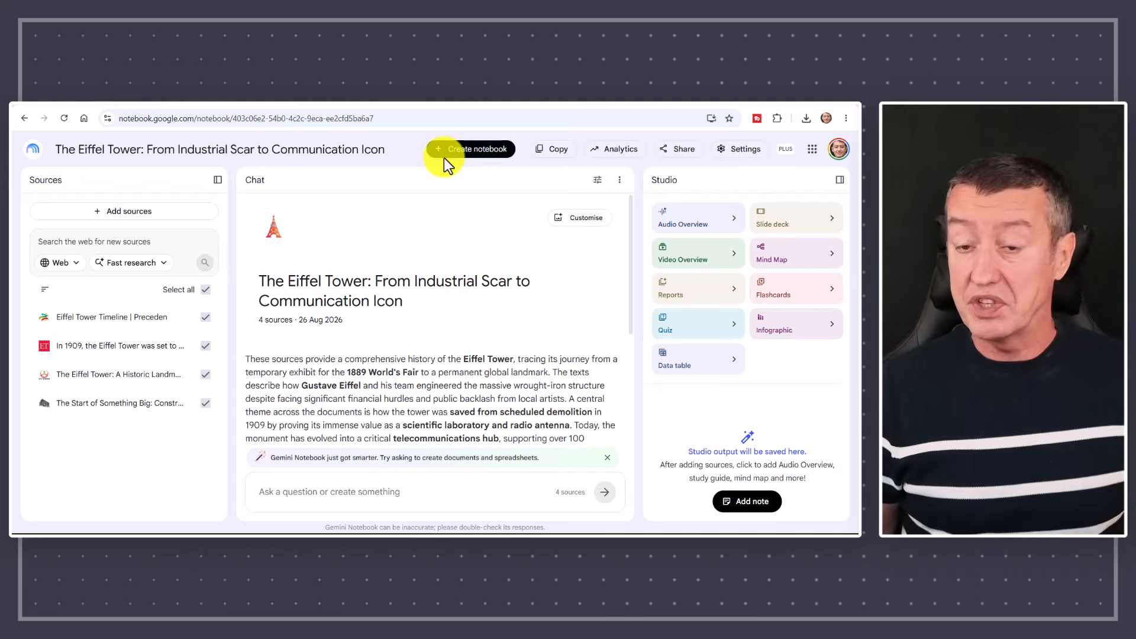
Check the available output languages, keep English, and close the settings without saving.
left_click(739, 153)
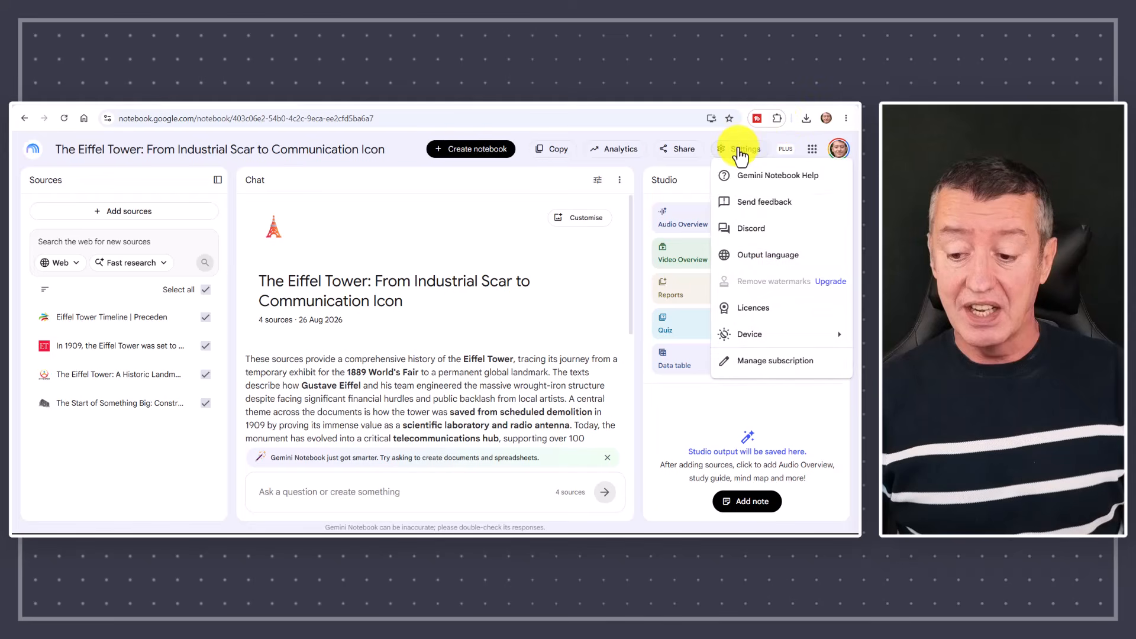
left_click(759, 259)
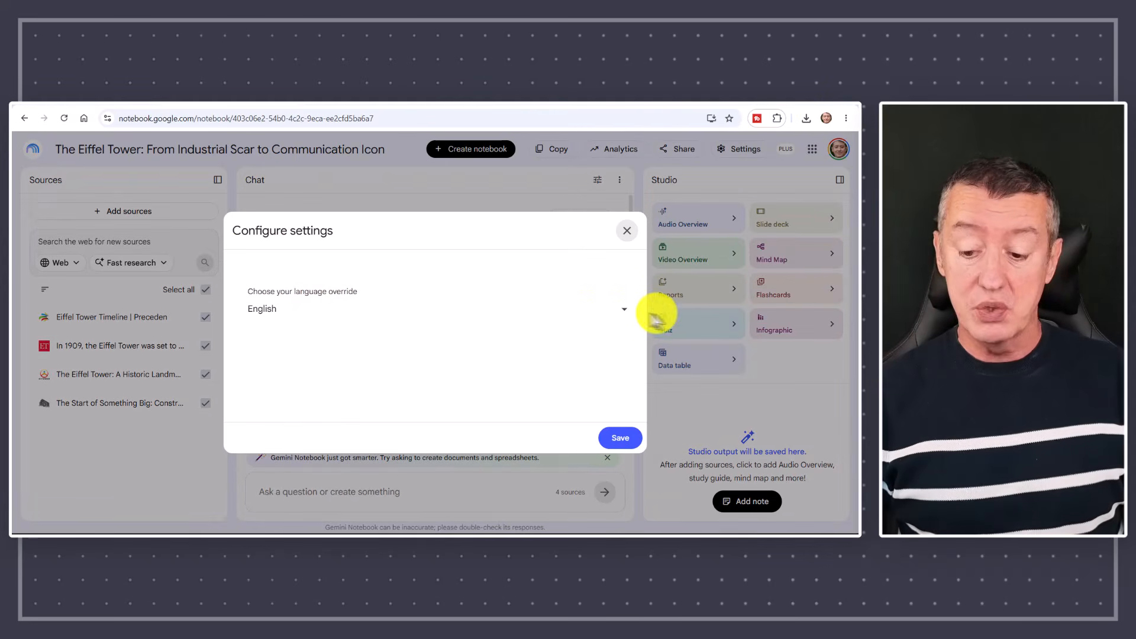
left_click(623, 310)
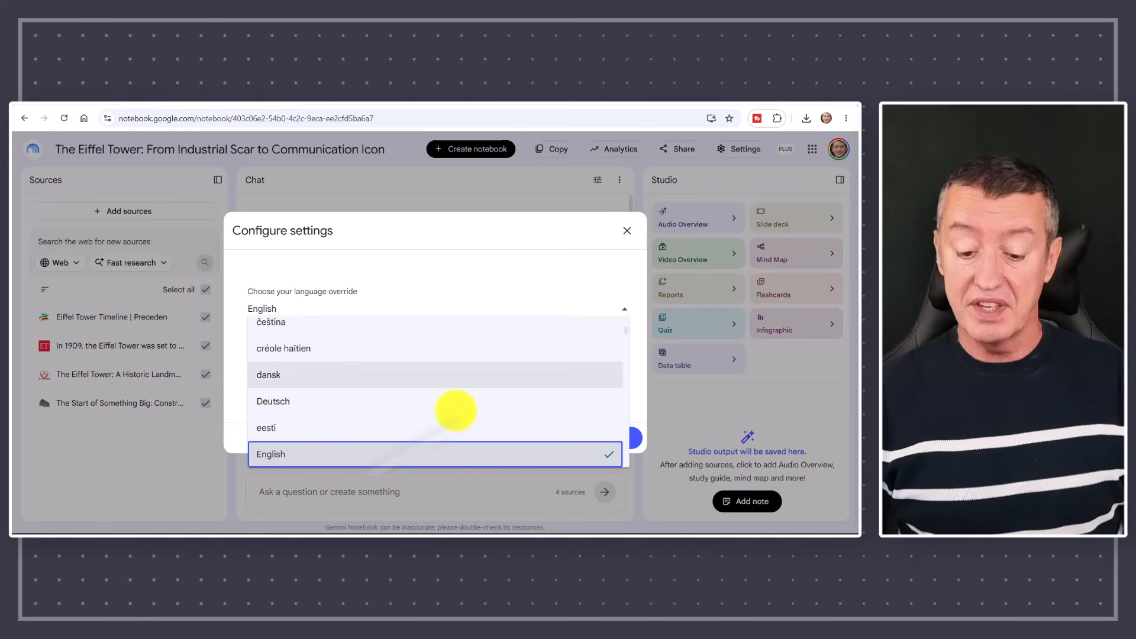
left_click(271, 456)
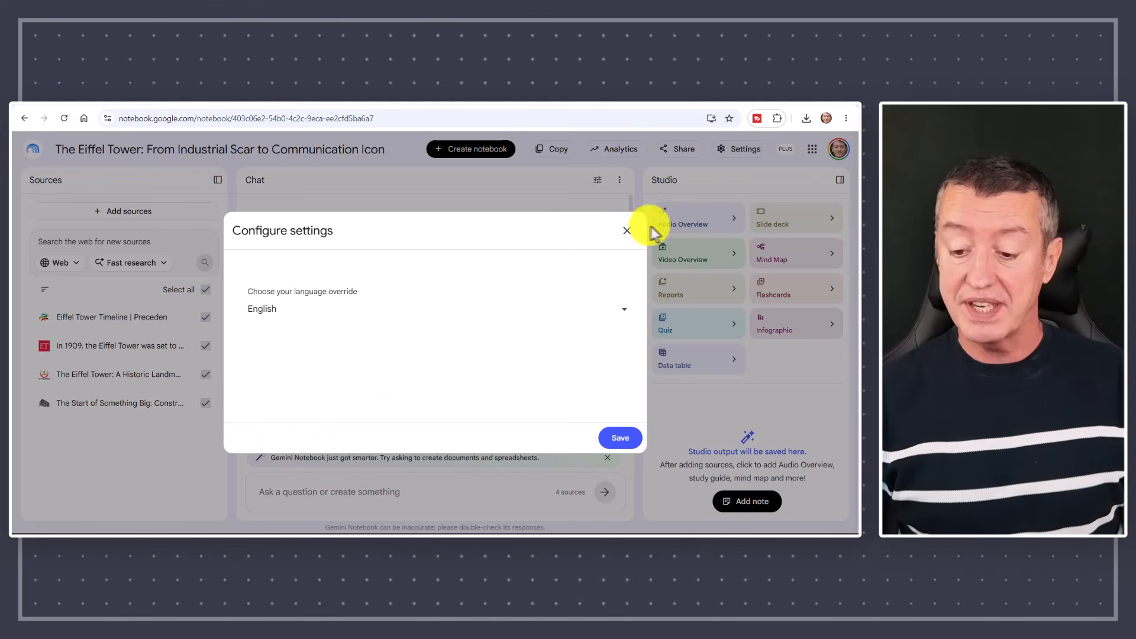
left_click(629, 233)
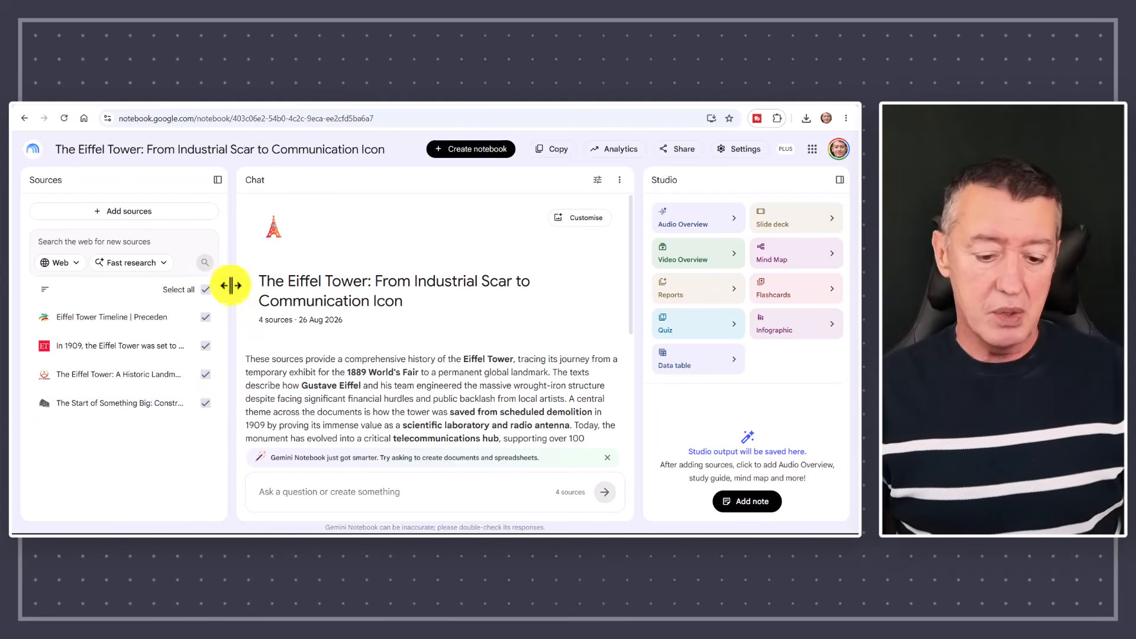
Try excluding the In 1909, A Historic Landmark and The Start of Something Big sources from the active selection.
left_click(205, 346)
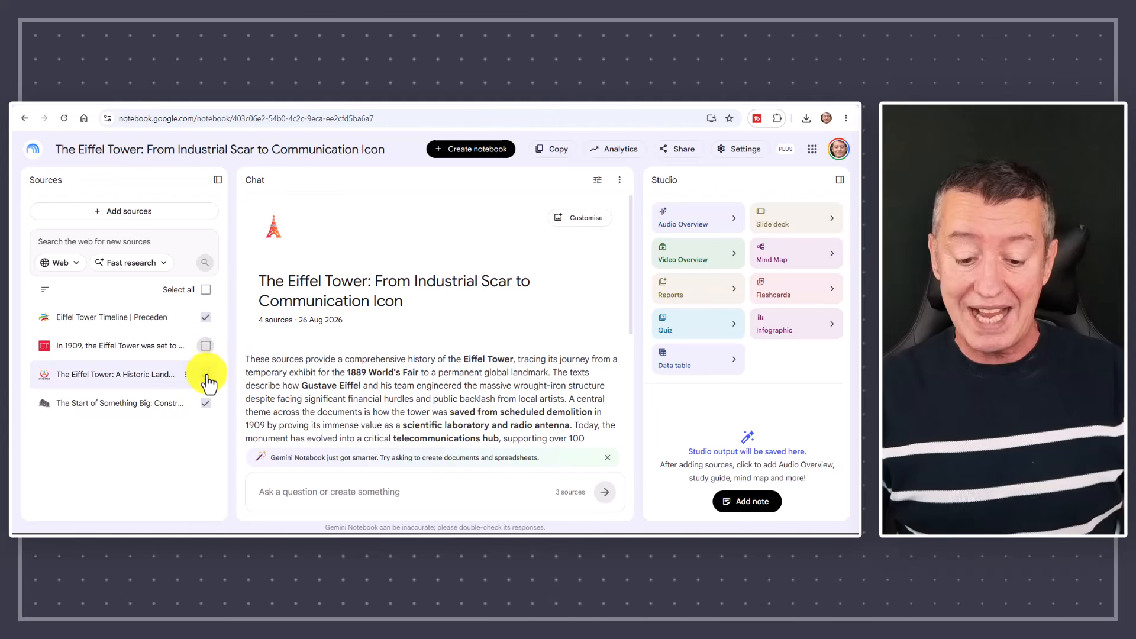
left_click(205, 374)
left_click(205, 403)
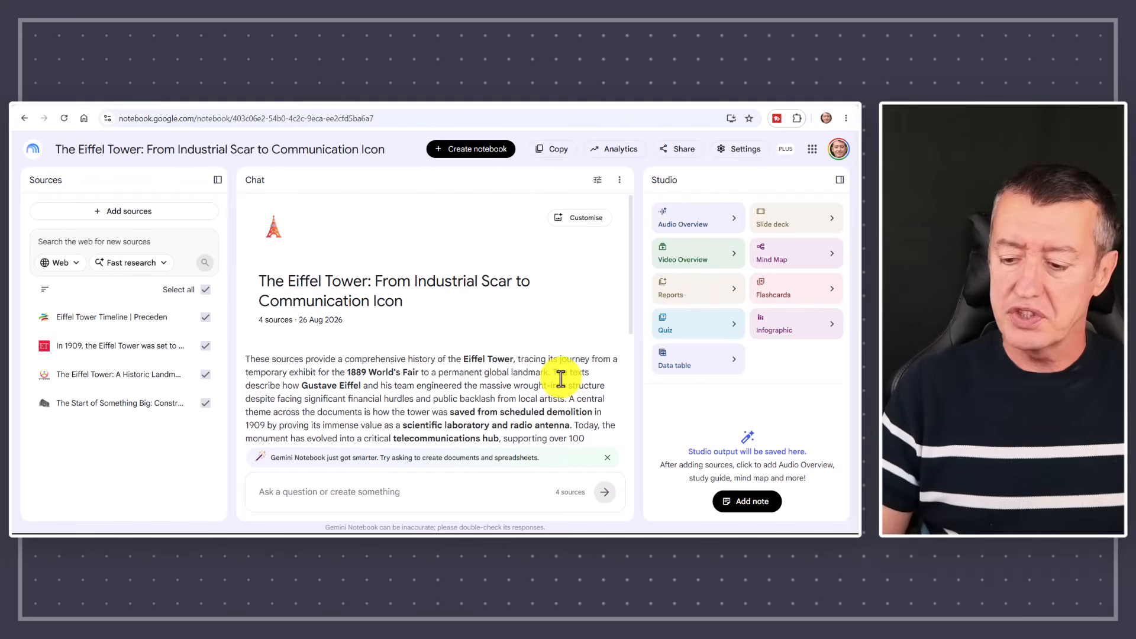
Set up an Explainer Video Overview with a custom style: adult feel, photorealistic images, dark blue background, clear white text, very visual with minimal text.
left_click(734, 255)
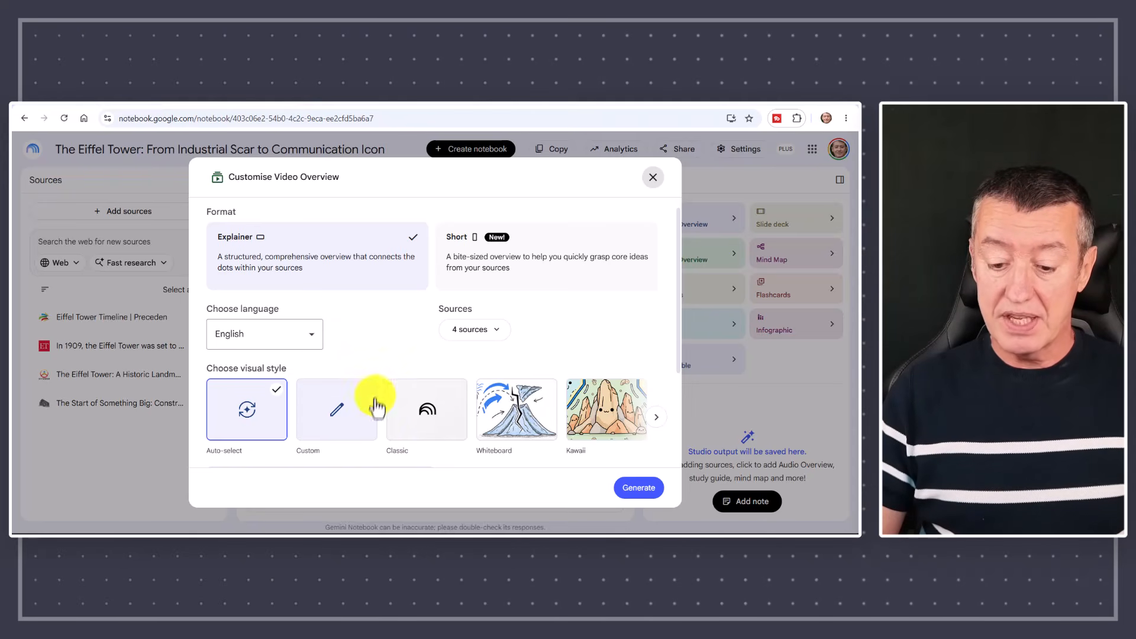
left_click(338, 418)
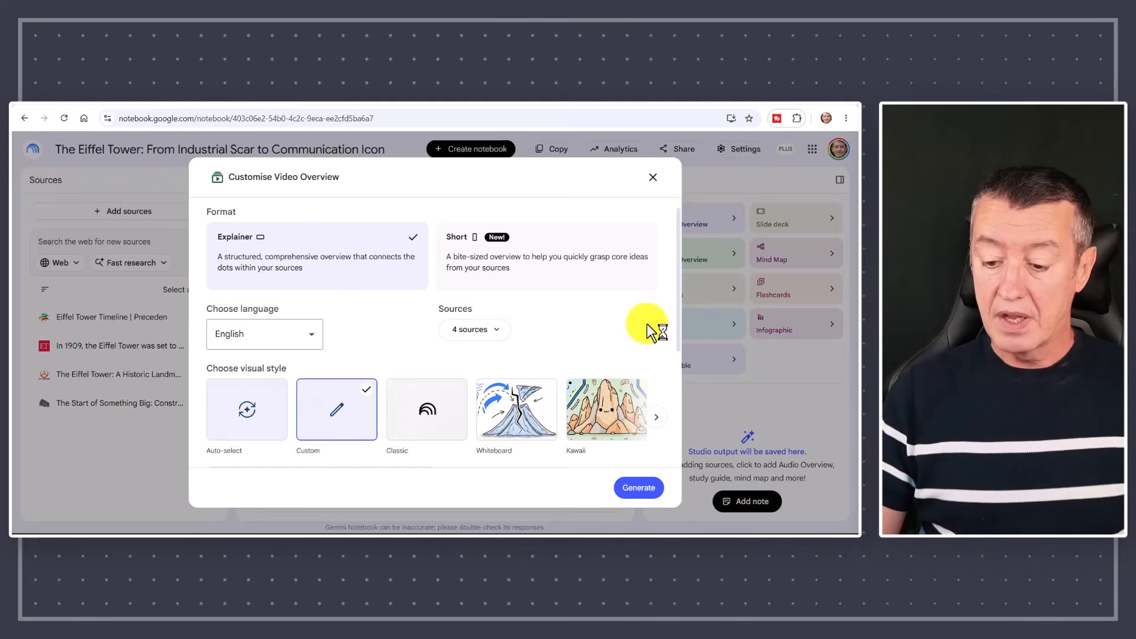
left_click_drag(679, 311, 689, 415)
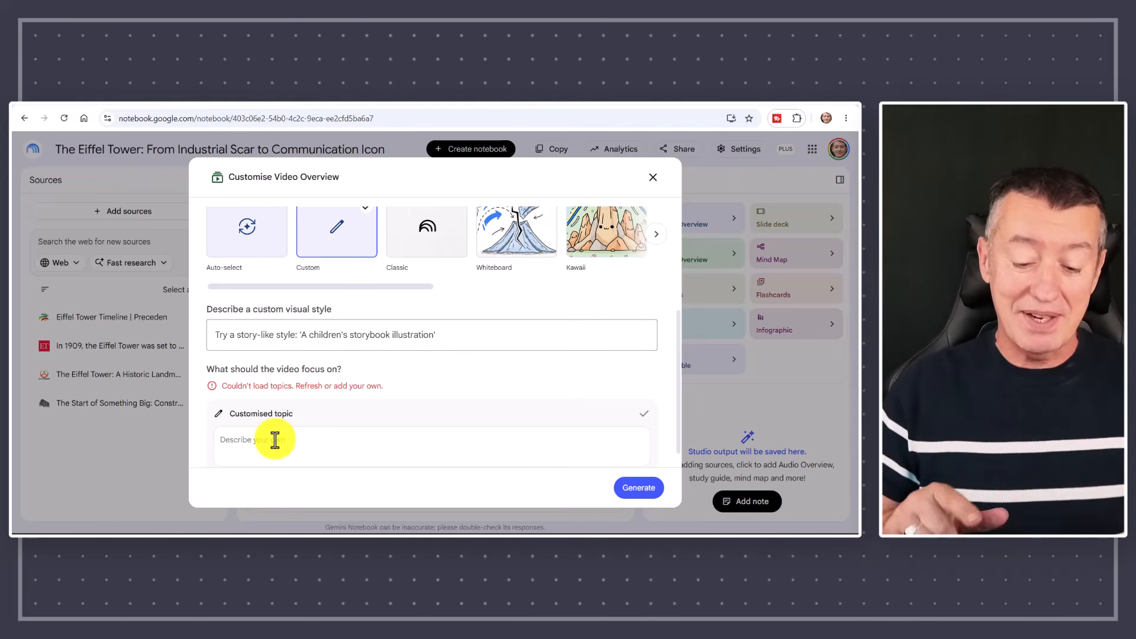
left_click(223, 342)
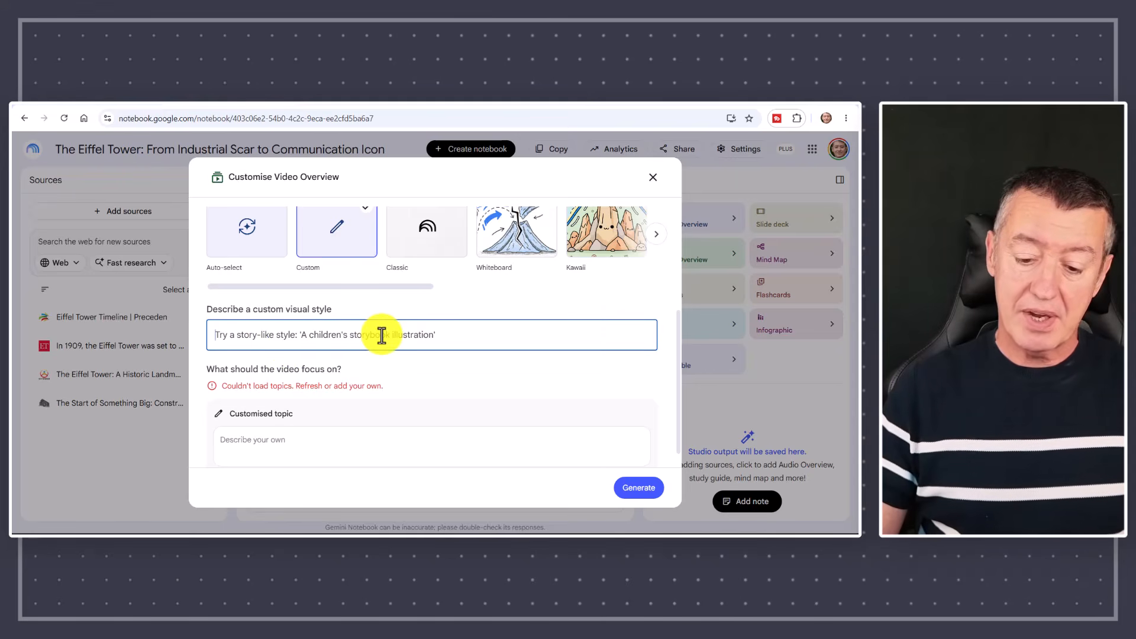
Focus the video on the historical facts behind the decision to create the tower and the actual building of it, and generate it.
left_click(235, 442)
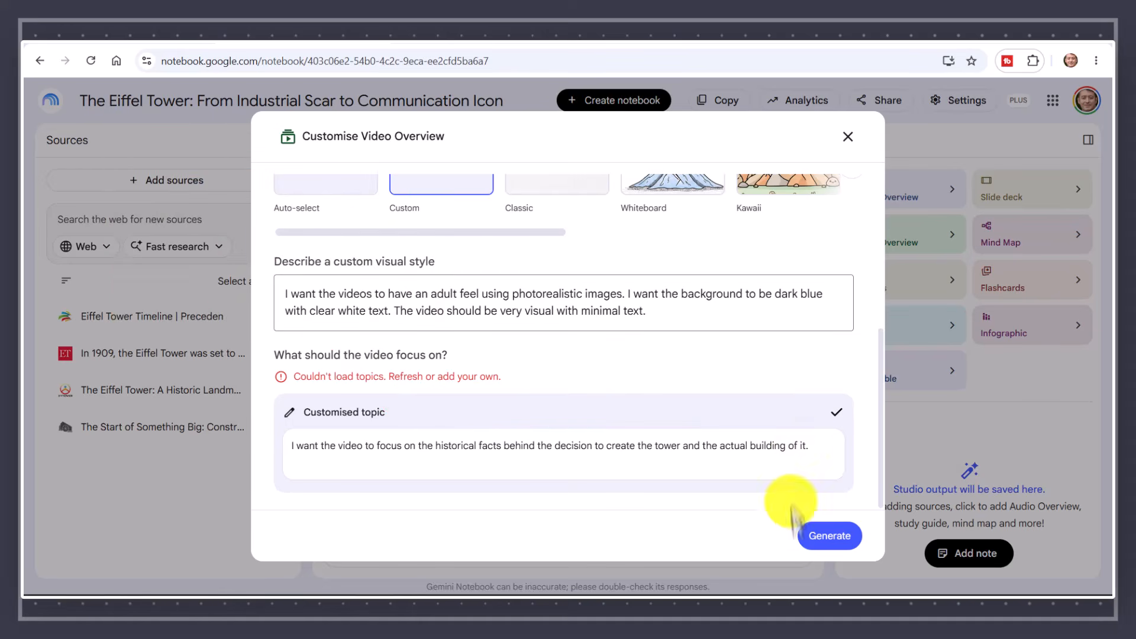
left_click(832, 537)
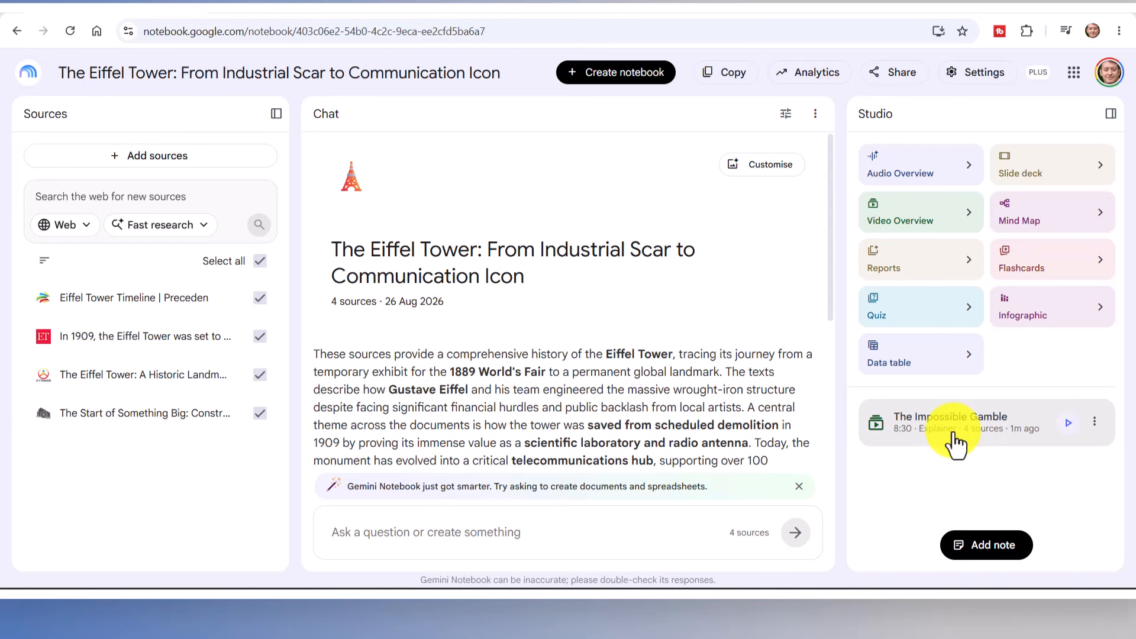
Review the prompt and sources behind the generated video, and play it in full screen.
left_click(1094, 422)
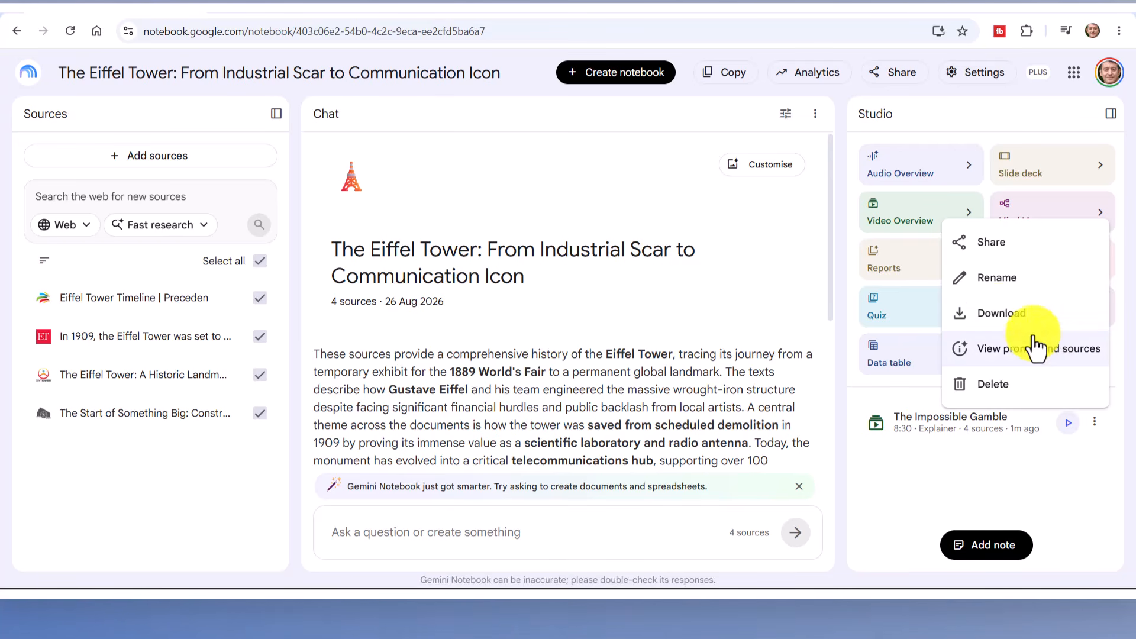
left_click(1016, 350)
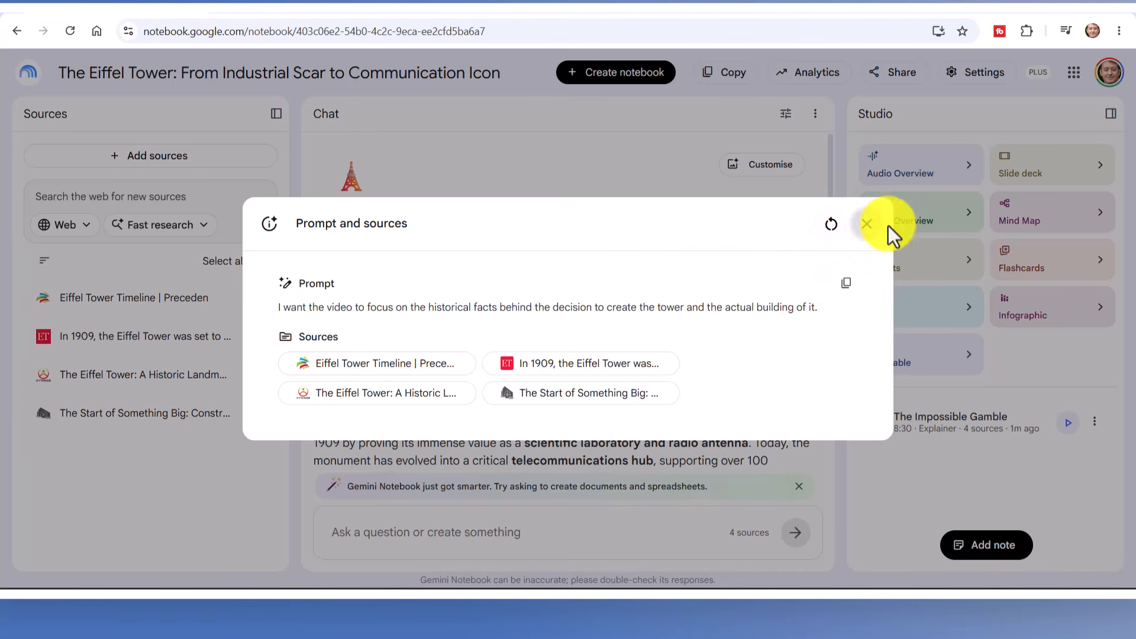
left_click(866, 224)
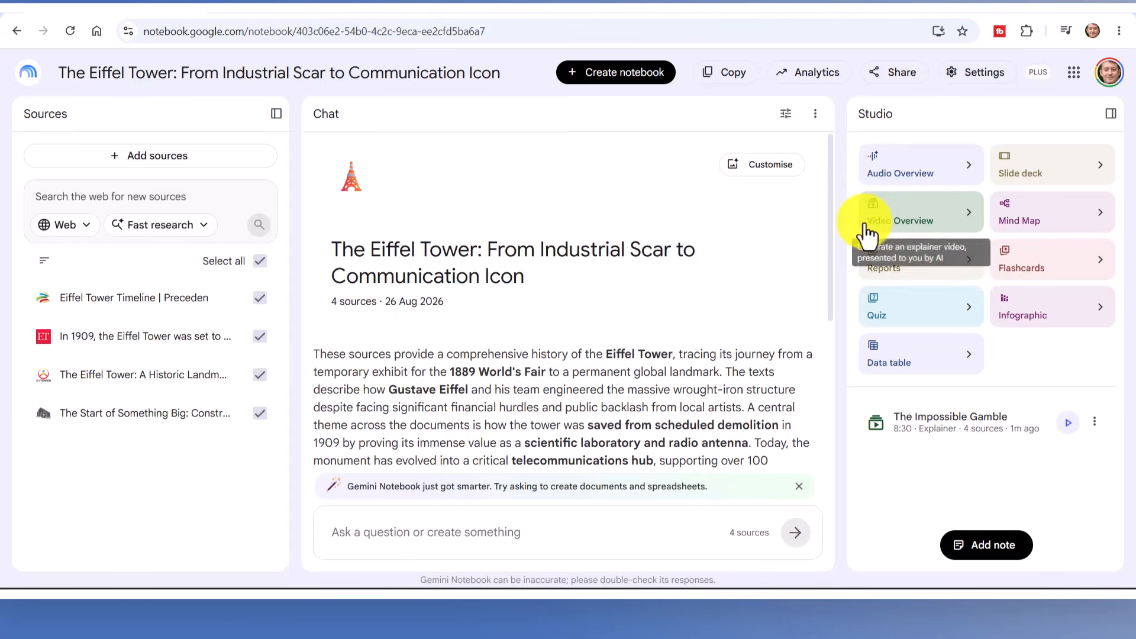
left_click(926, 433)
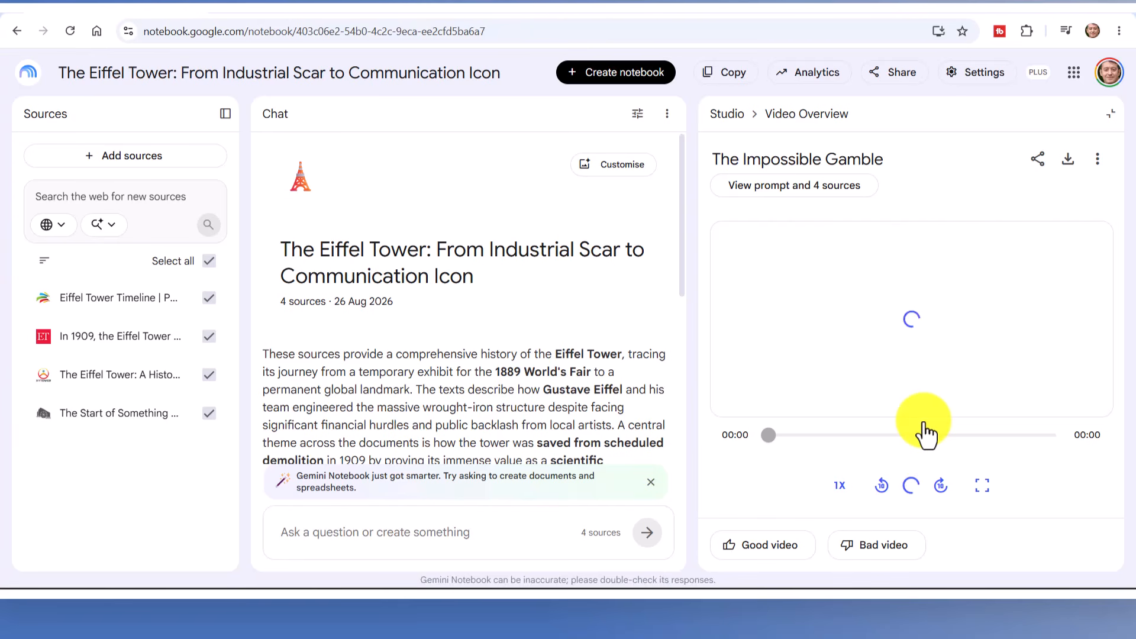
left_click(996, 486)
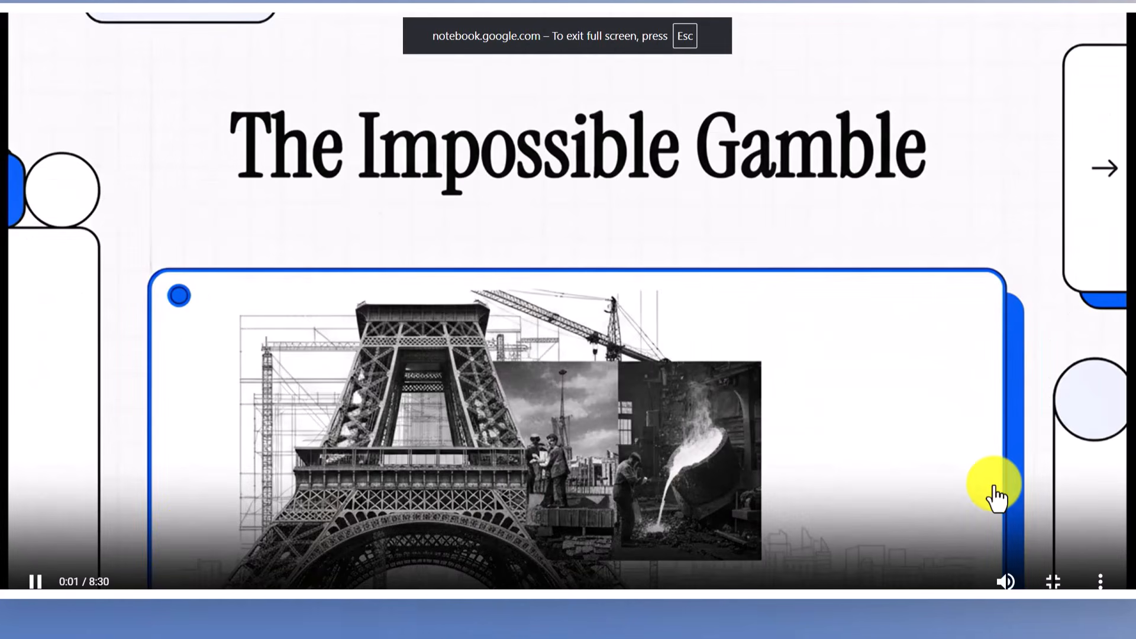